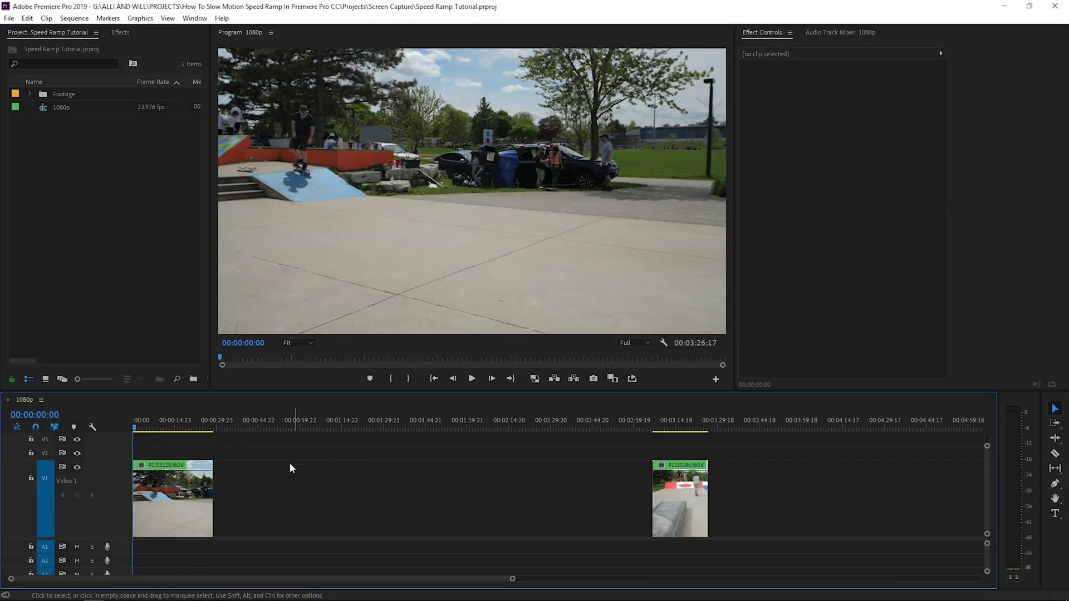
Select clip P1355128.MOV on V1, preview it, and return the playhead to the sequence start
click(174, 490)
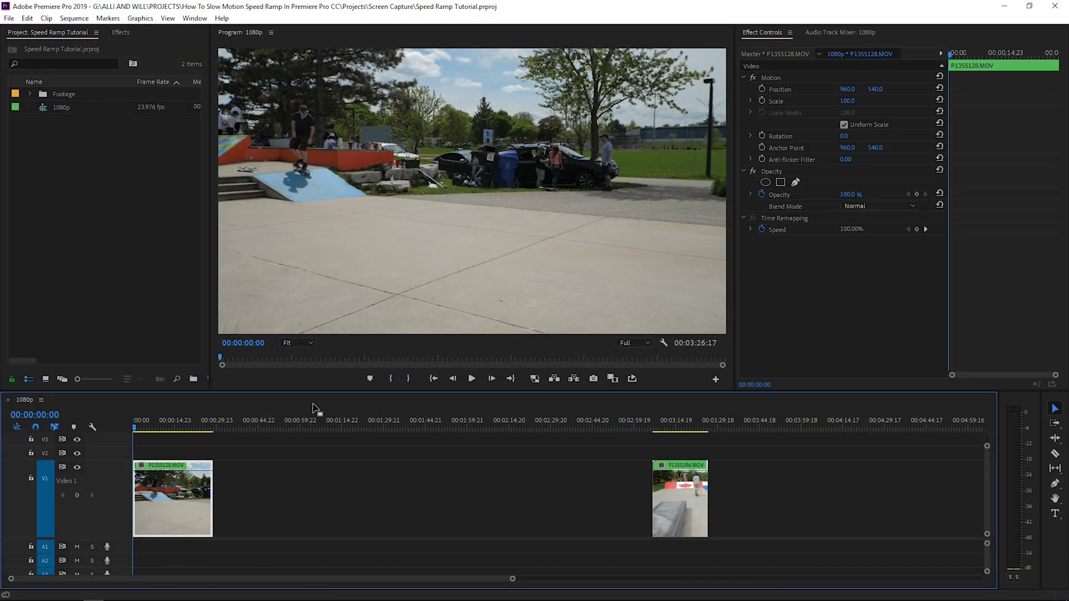
key(space)
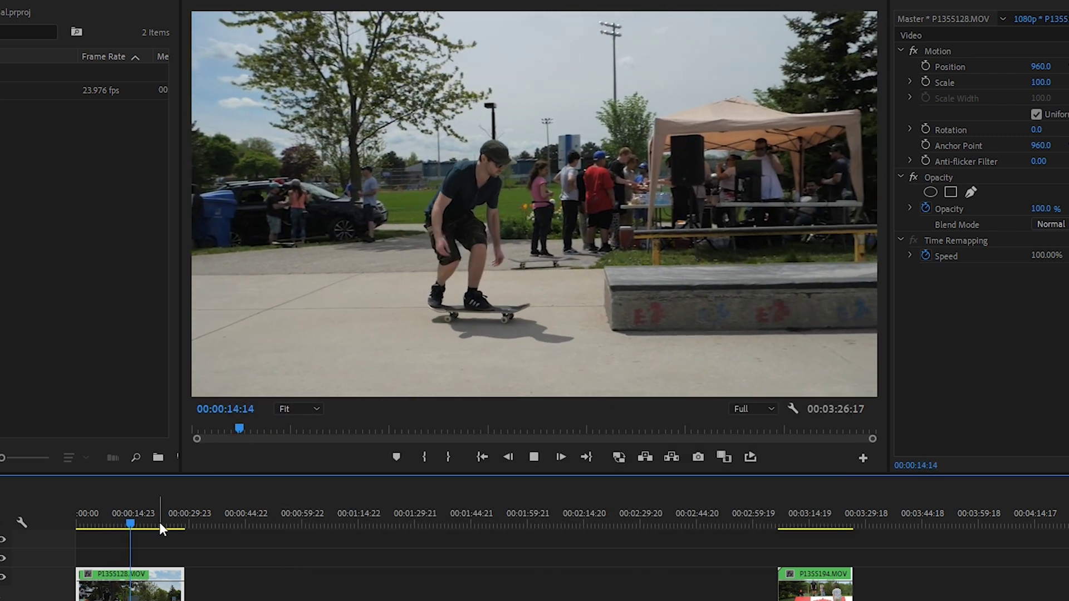
drag(160, 523, 78, 523)
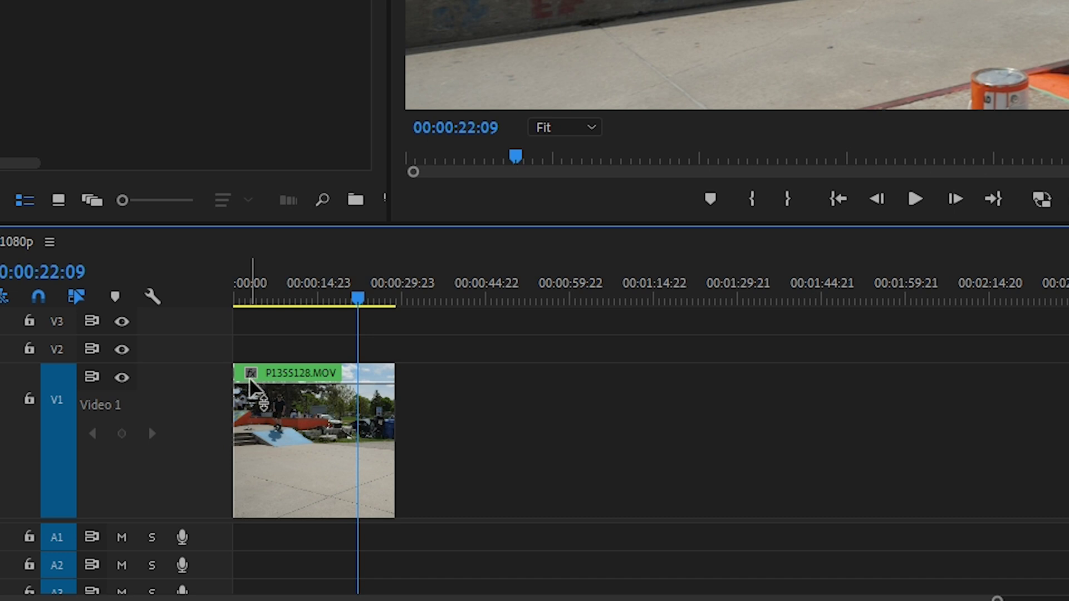
Display the clip's Time Remapping > Speed line and place the playhead near 00:00:07:14
right_click(250, 379)
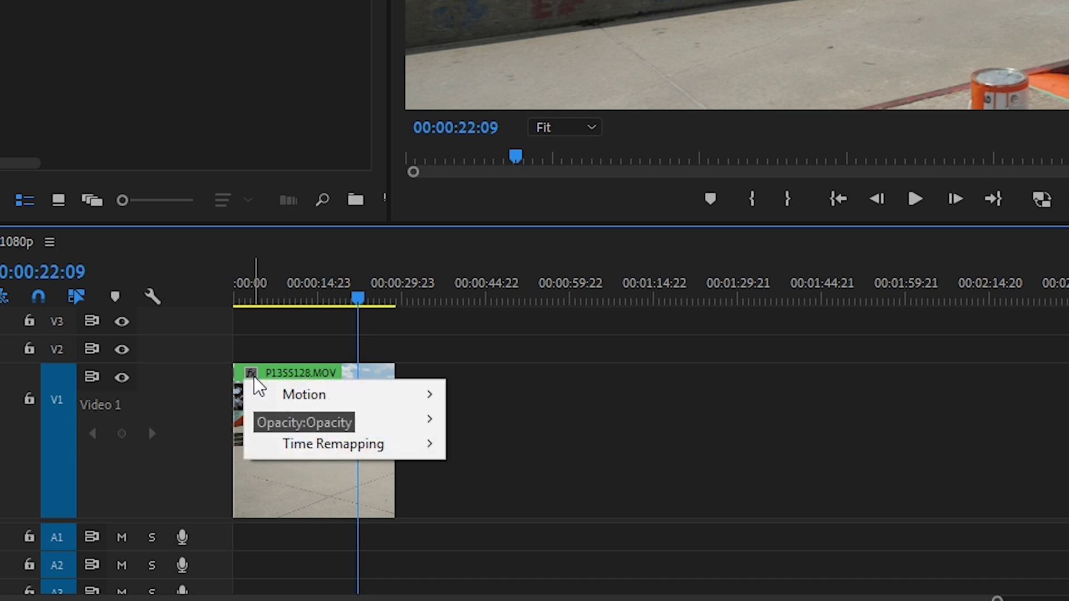
mouse_move(358, 430)
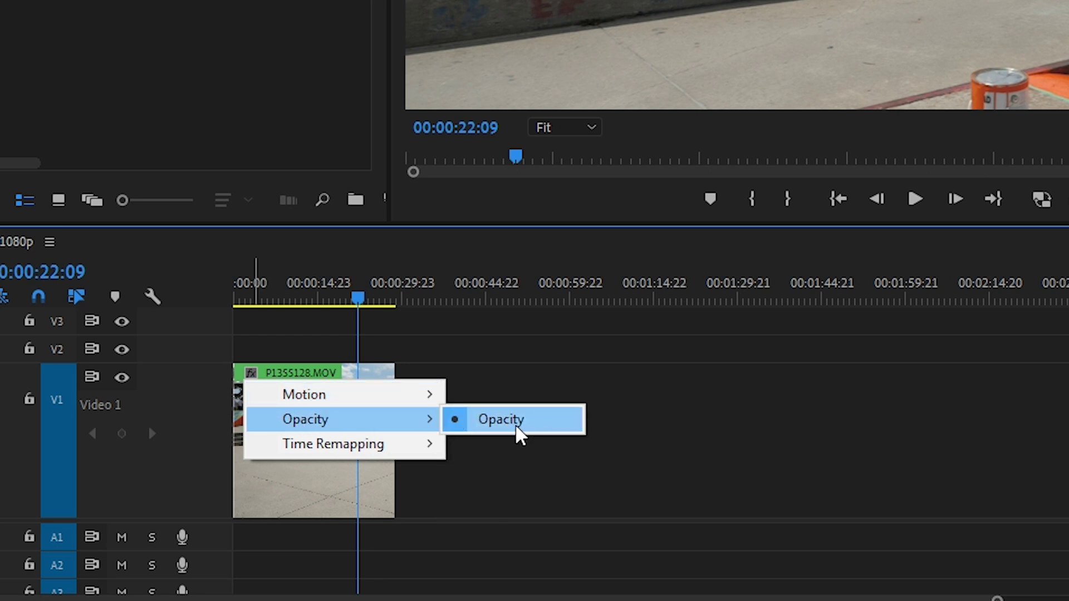
mouse_move(363, 454)
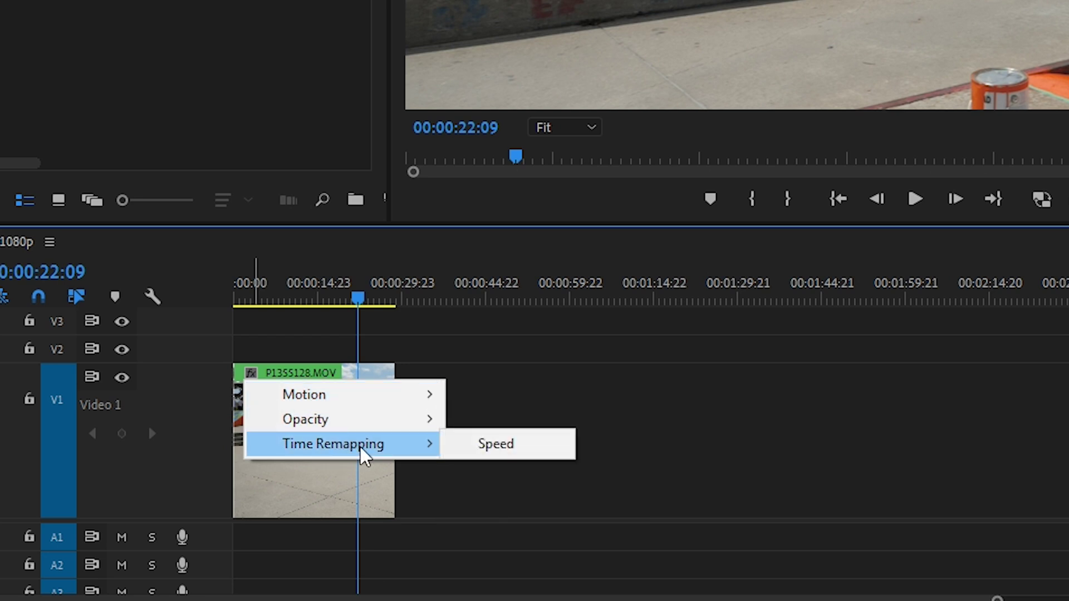
click(514, 450)
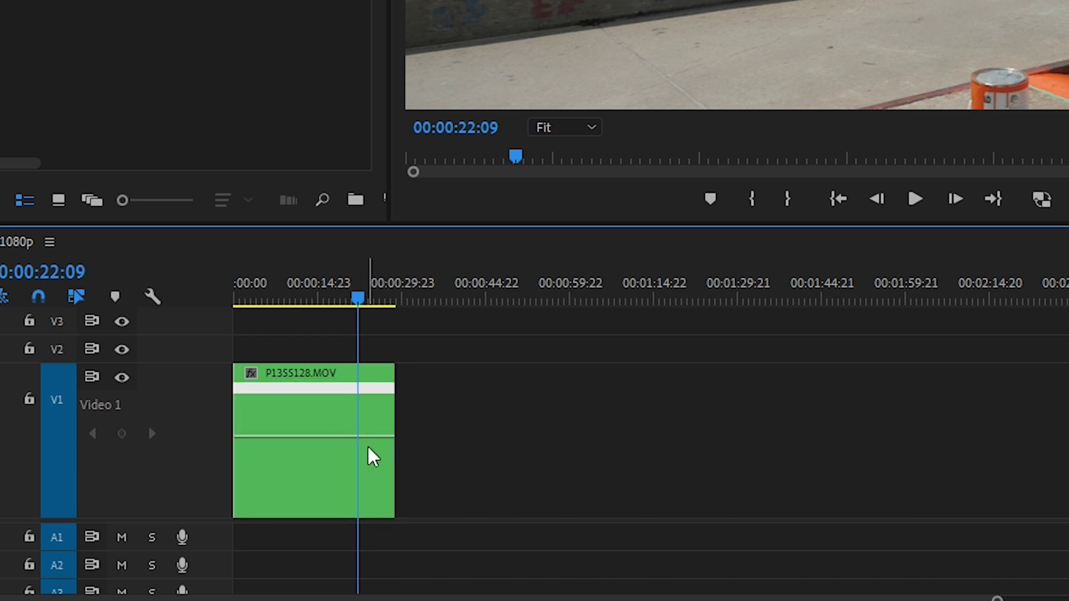
click(279, 294)
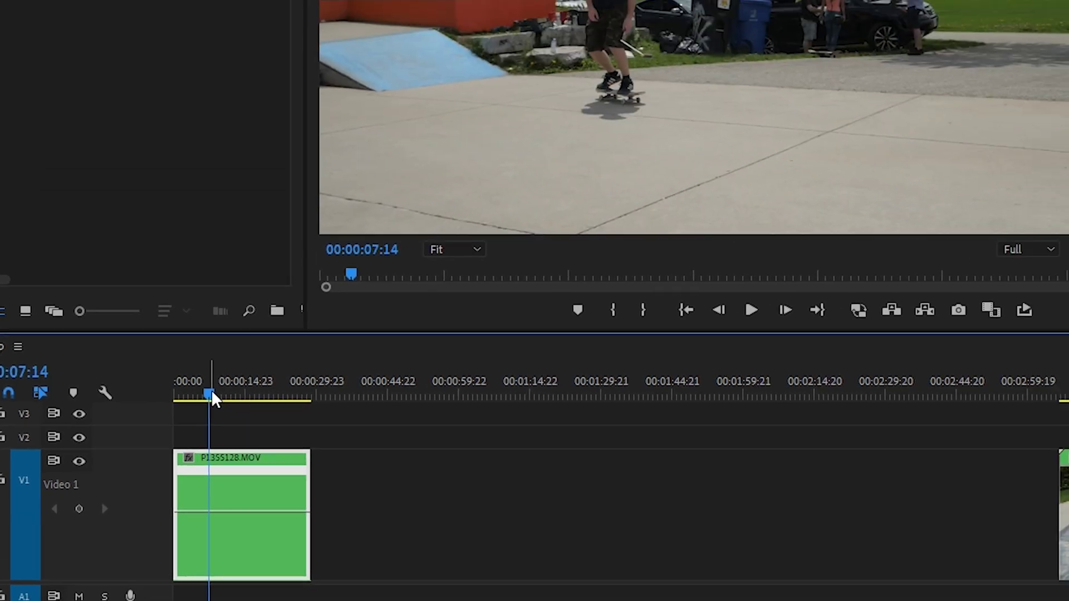
Stop at 00:00:10:22, zoom in, and add a speed keyframe that speeds up part of the clip
key(space)
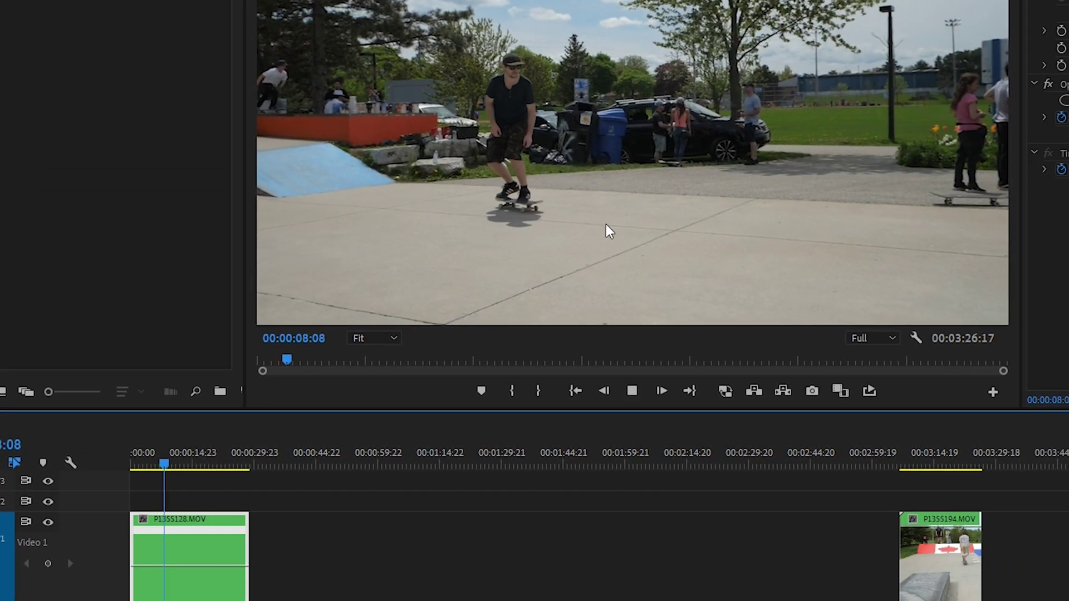
key(space)
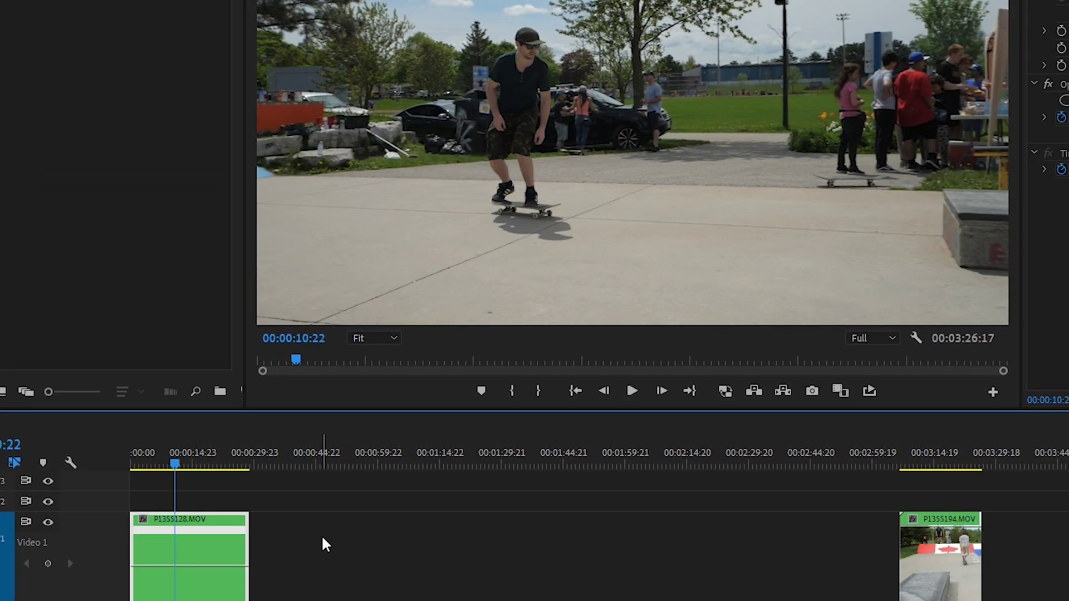
key(equal)
key(equal)
key(equal)
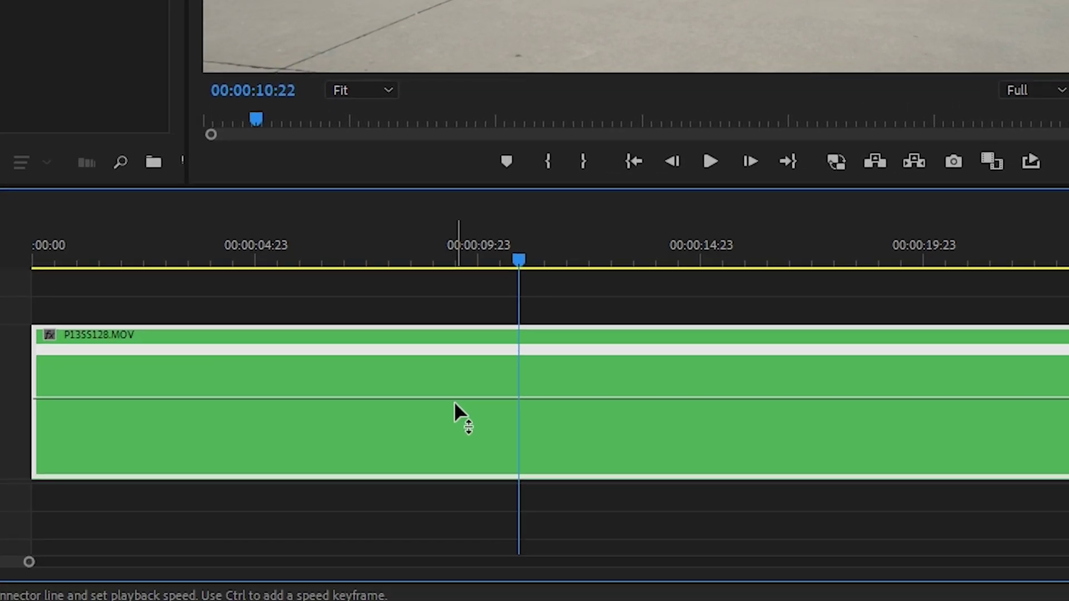
mouse_move(454, 402)
drag(453, 401, 453, 345)
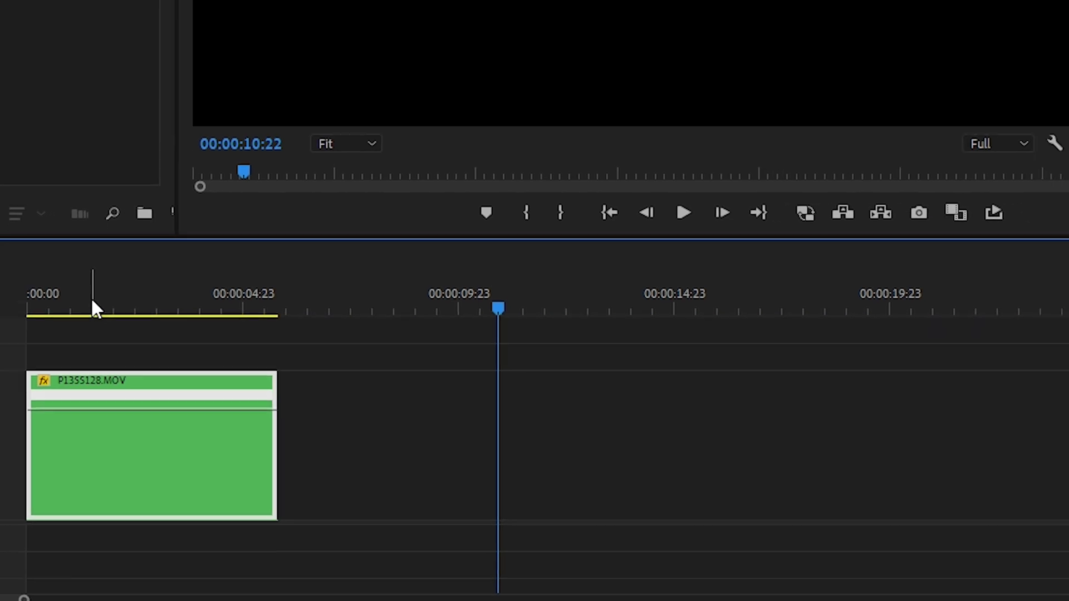
Slow a section of the clip to about 51% speed and play it back to check
click(33, 260)
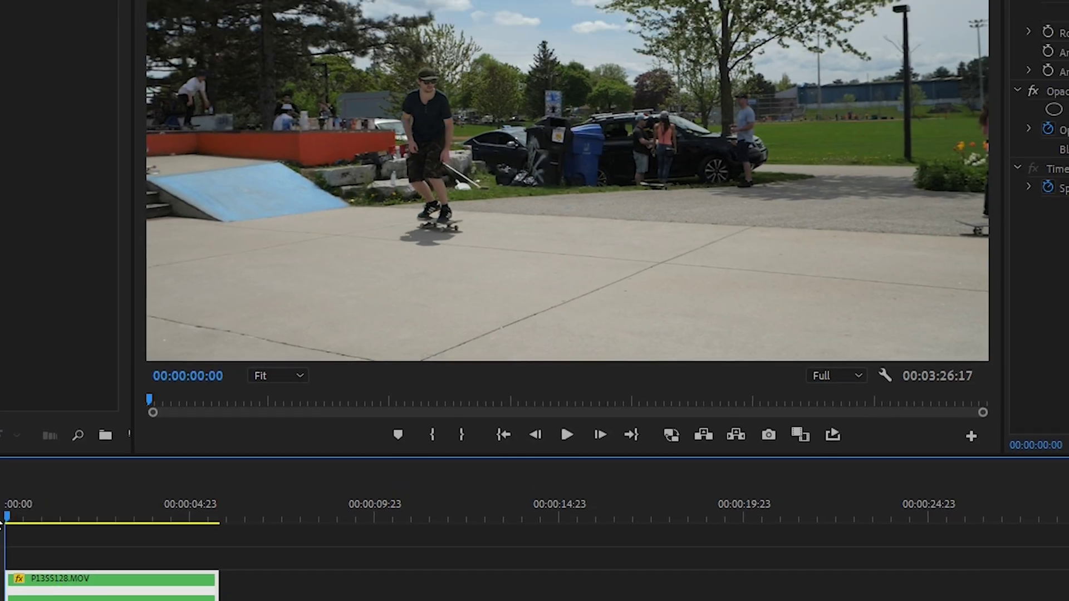
key(space)
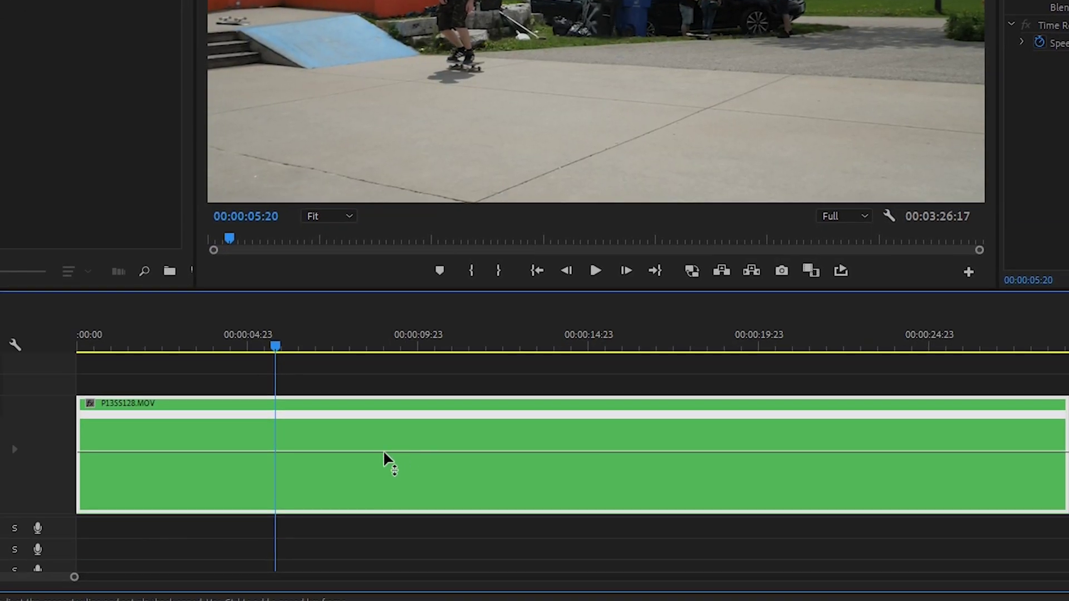
drag(375, 451, 375, 464)
key(space)
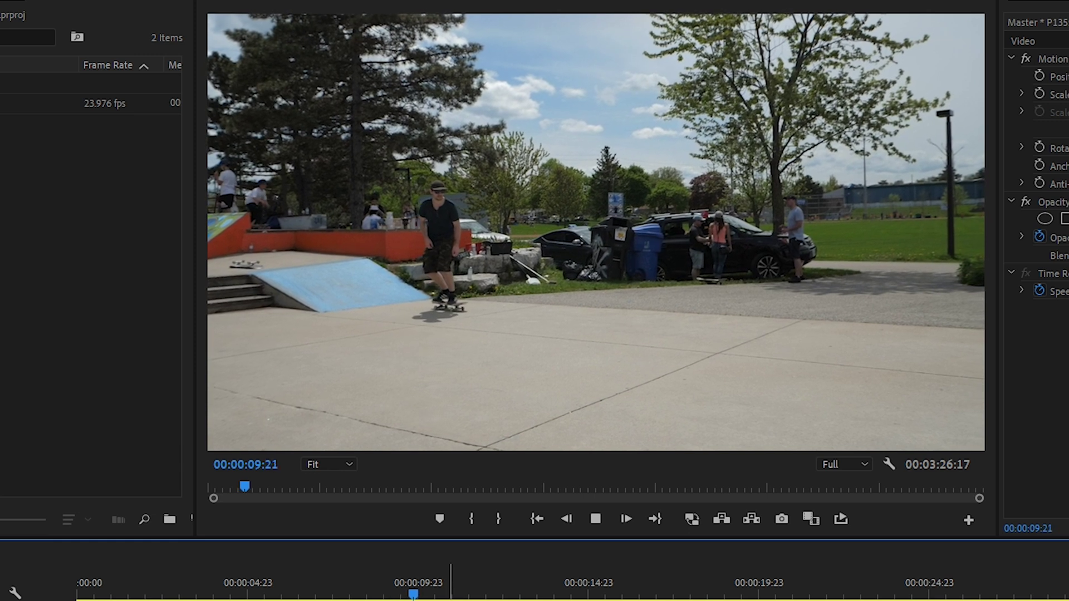
key(space)
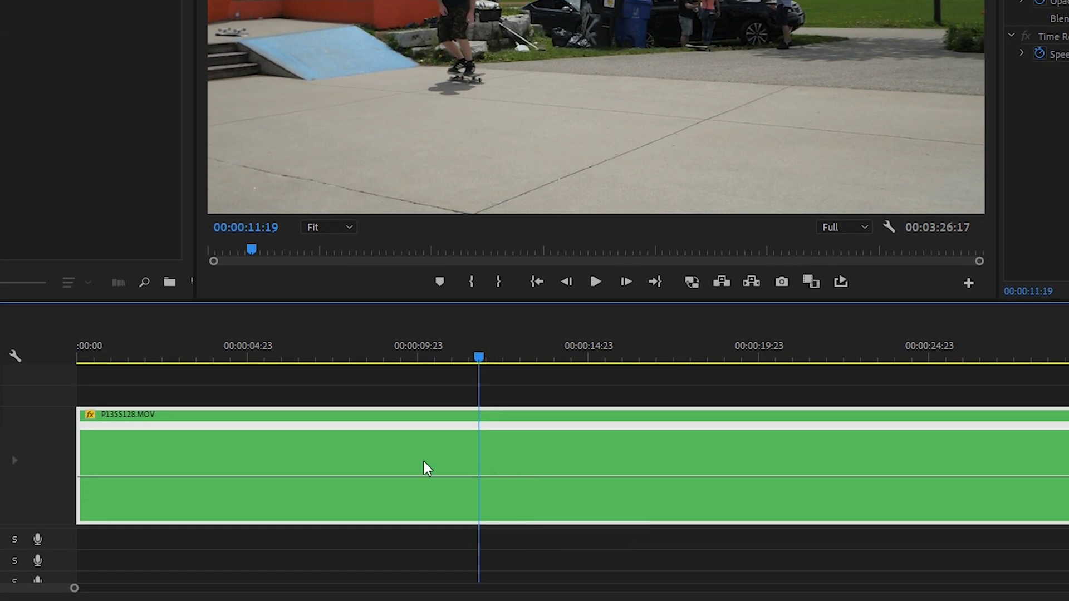
Cancel Clip Speed/Duration, raise the speed line so the clip lasts 00:00:29:03, and add a keyframe
right_click(519, 451)
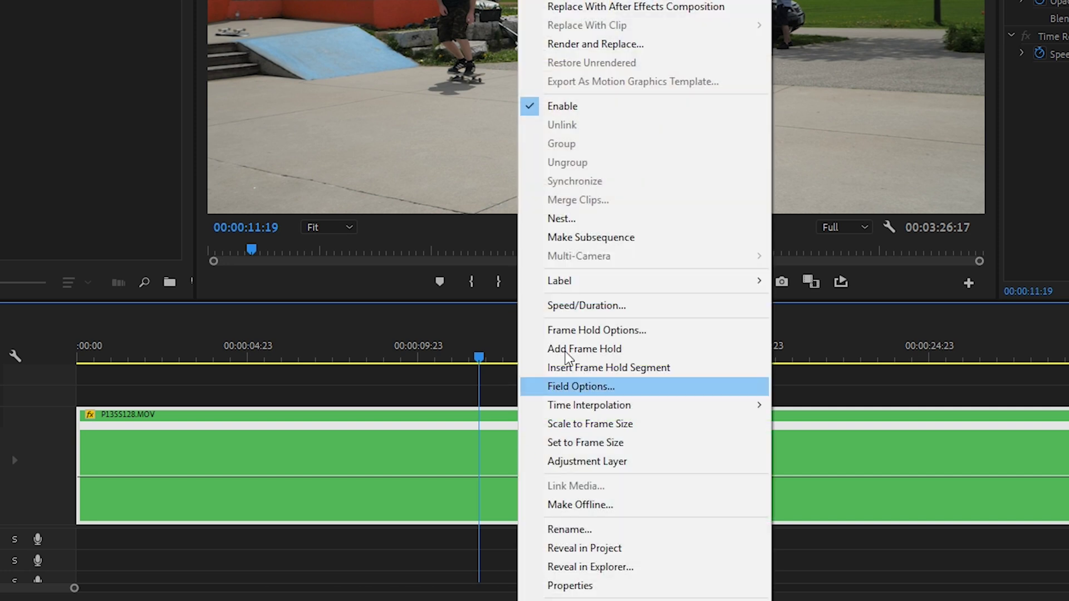
click(595, 308)
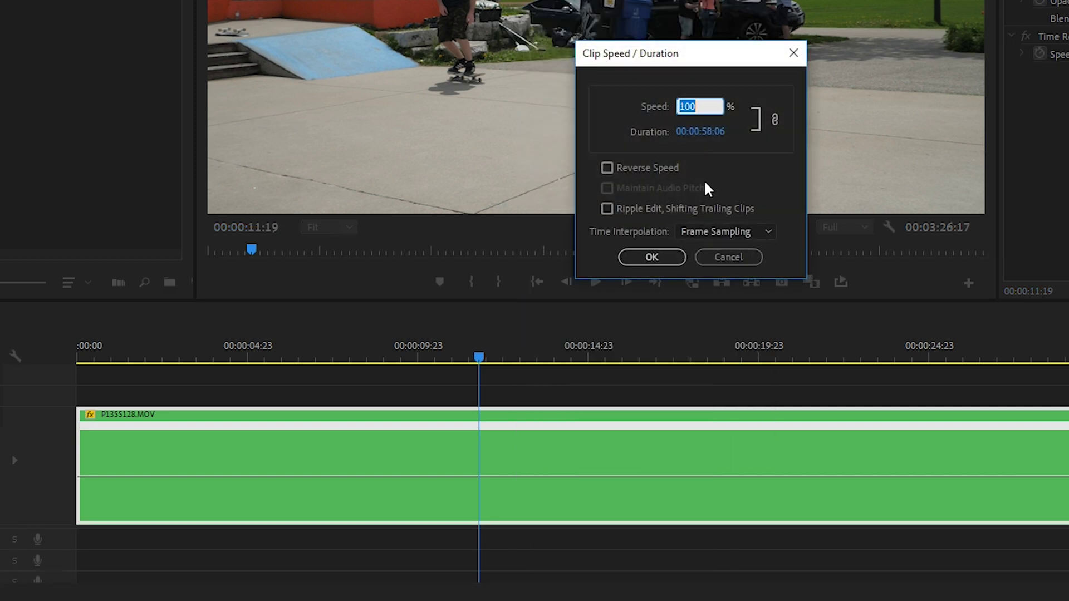
click(730, 260)
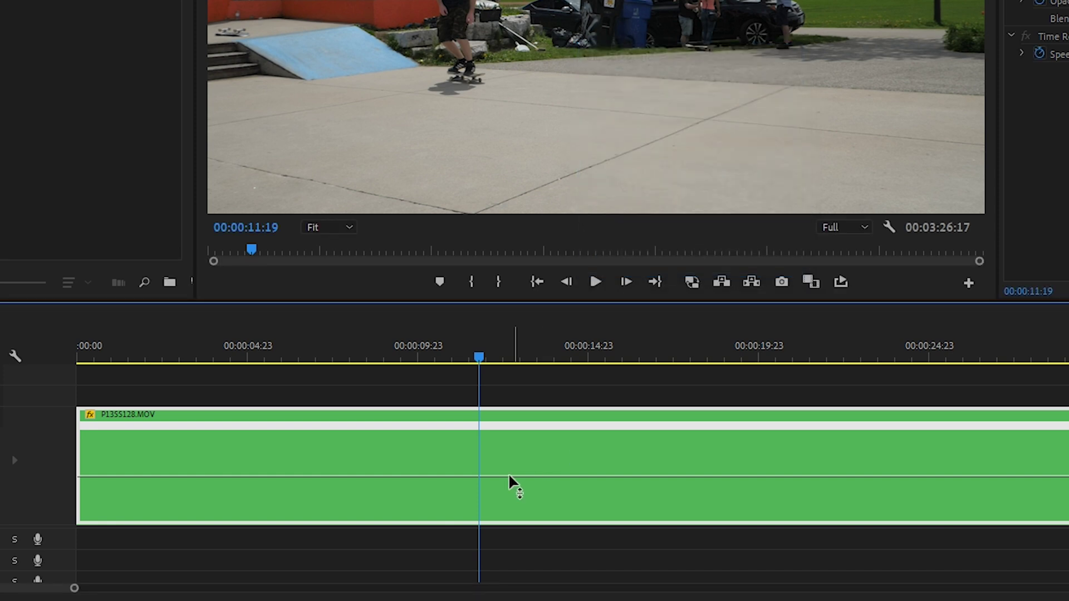
drag(511, 479, 582, 464)
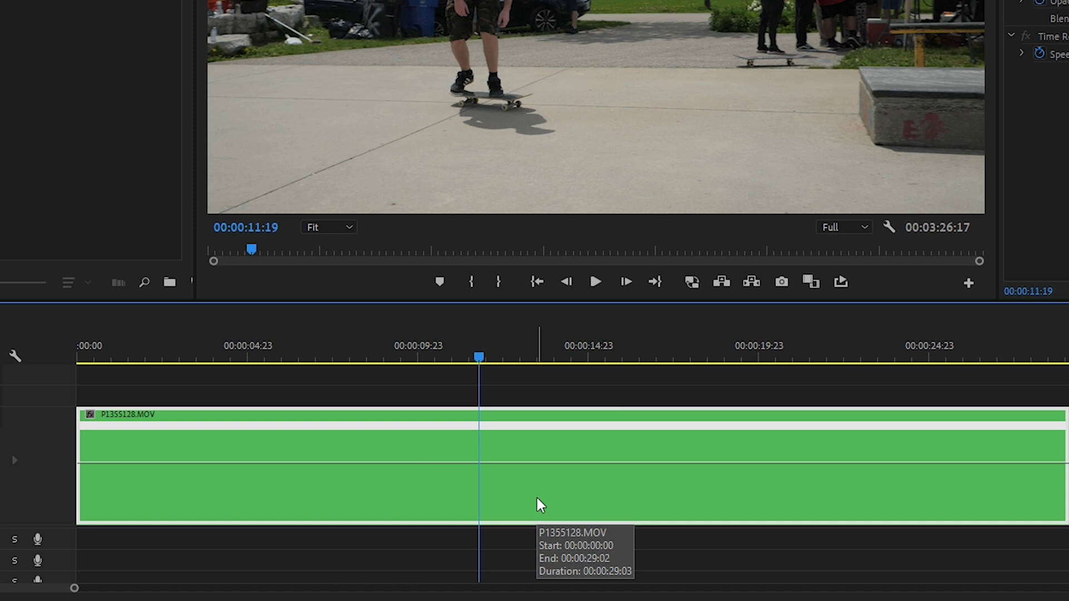
ctrl+click(412, 462)
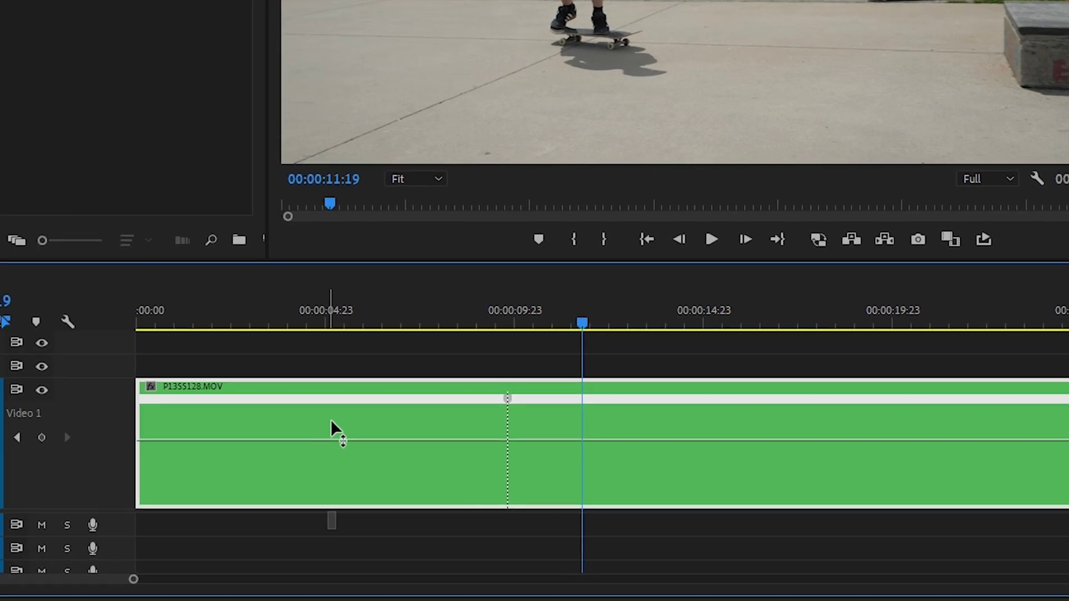
Set the opening section to 500% and spread the keyframe into a ramp from 00:00:02:00 to 00:00:04:04
drag(254, 462, 254, 434)
drag(496, 473, 497, 462)
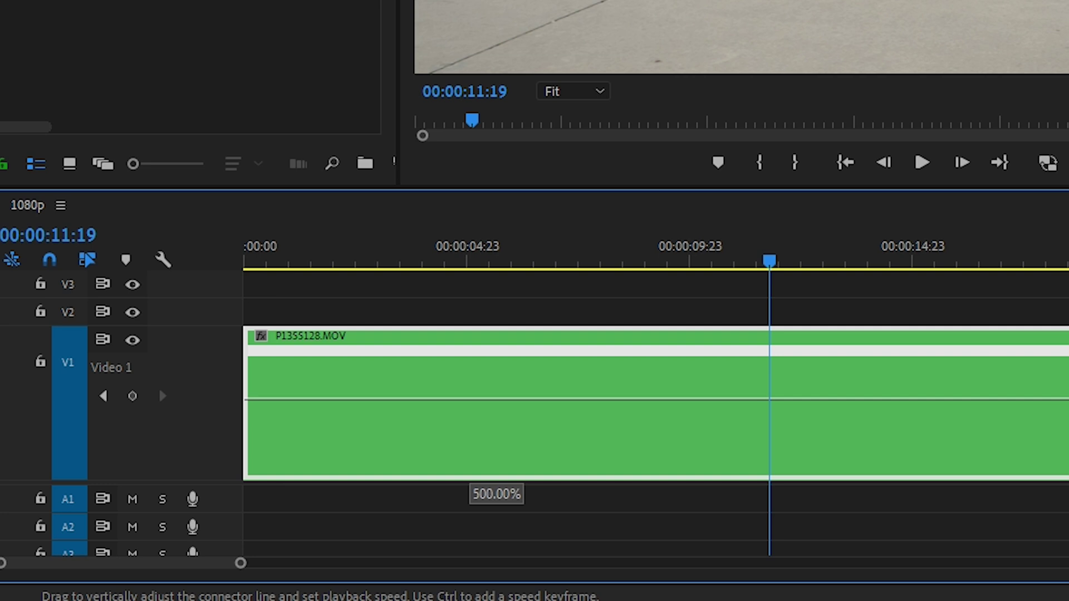
ctrl+click(330, 399)
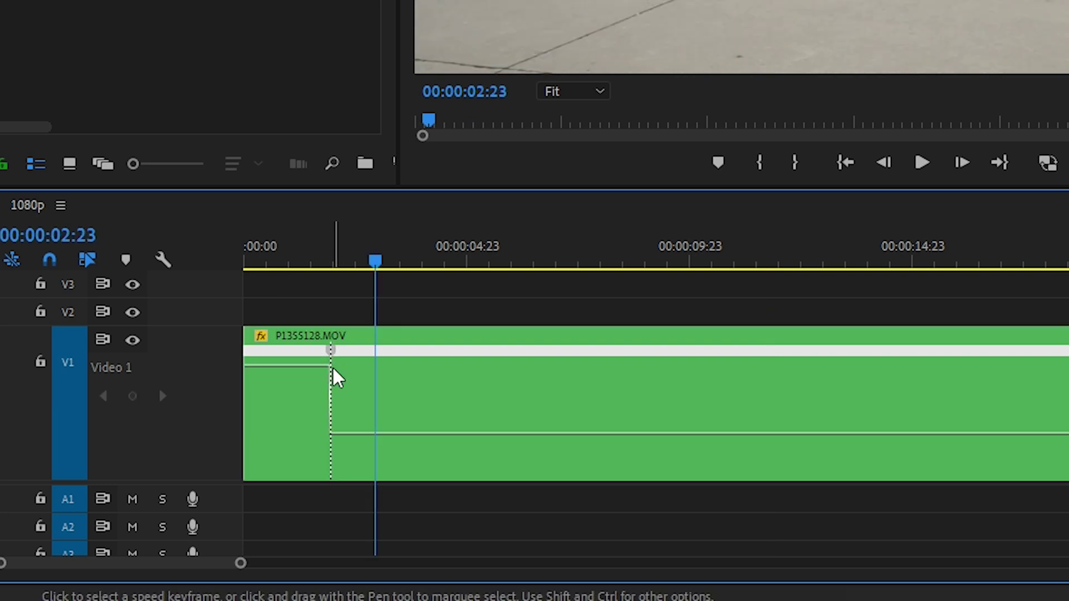
drag(333, 354, 451, 357)
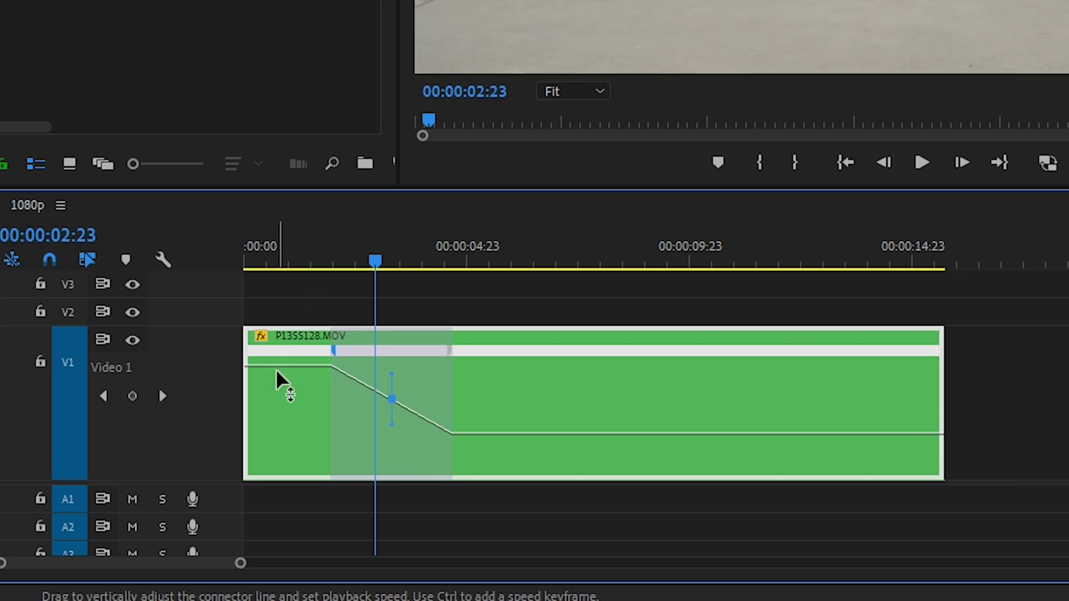
click(506, 432)
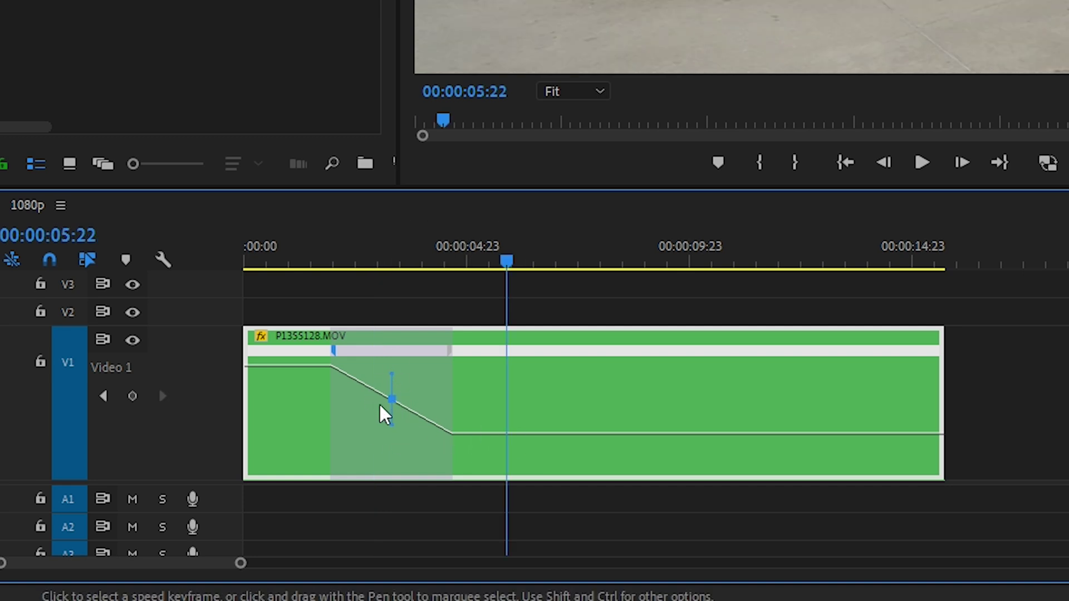
Select the speed keyframe and drag its Bezier handle to ease the ramp into a curve
click(566, 310)
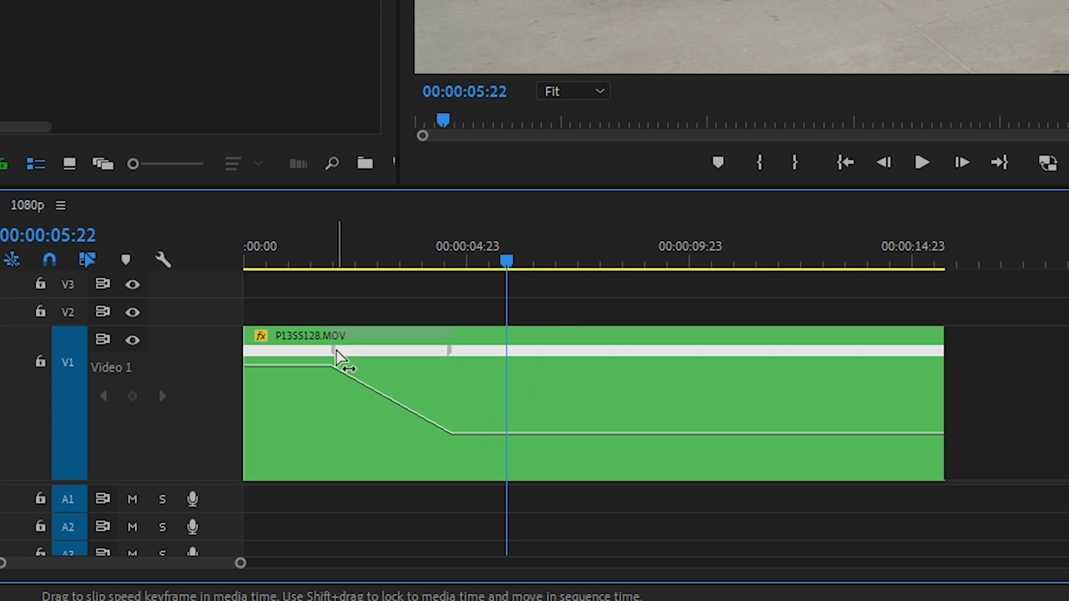
click(333, 350)
click(450, 351)
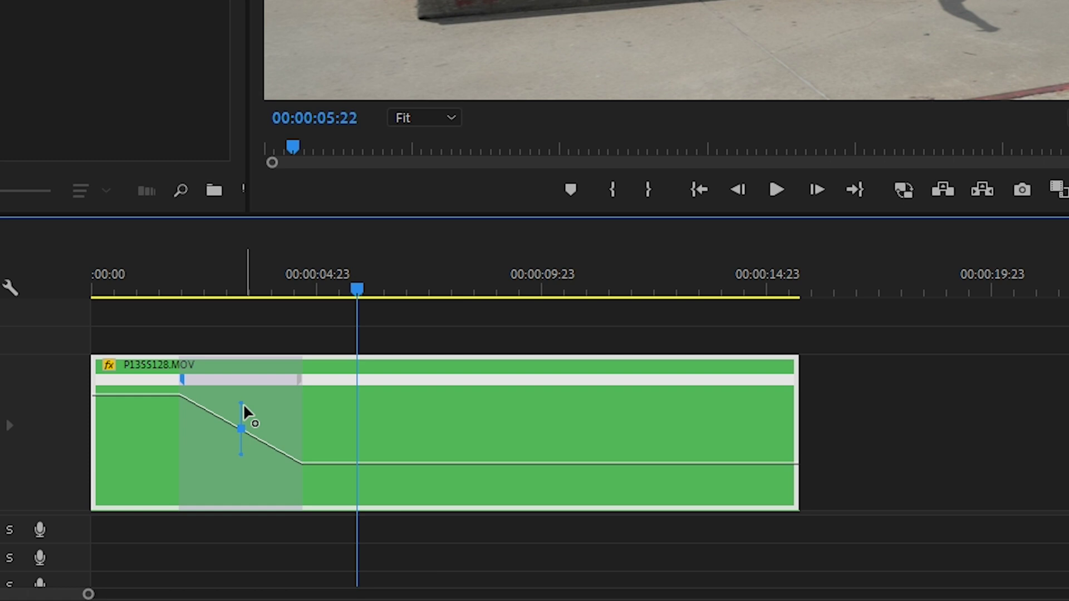
drag(242, 402, 148, 409)
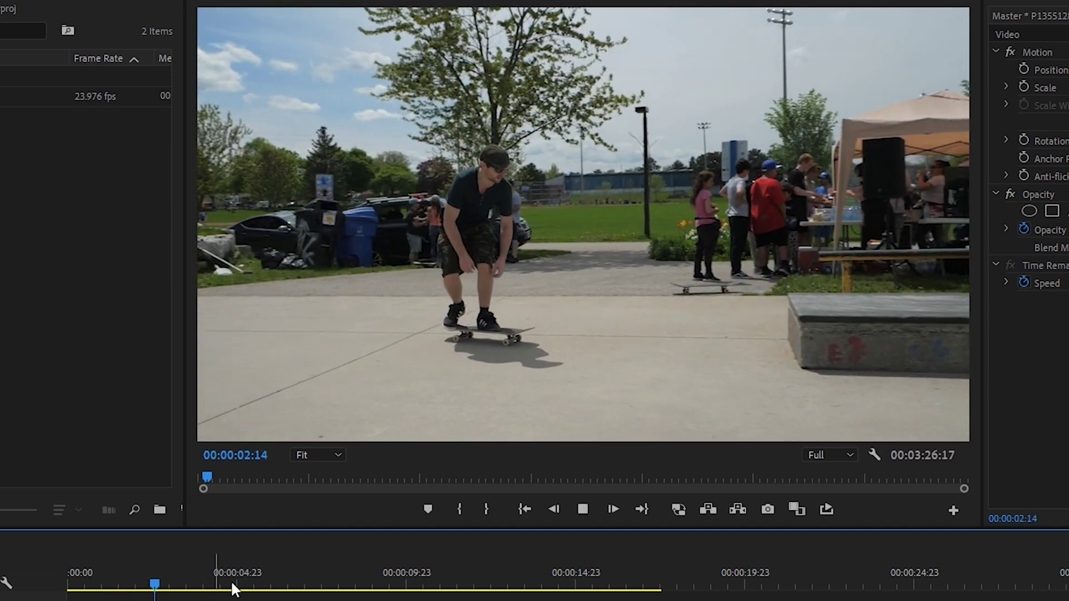
key(space)
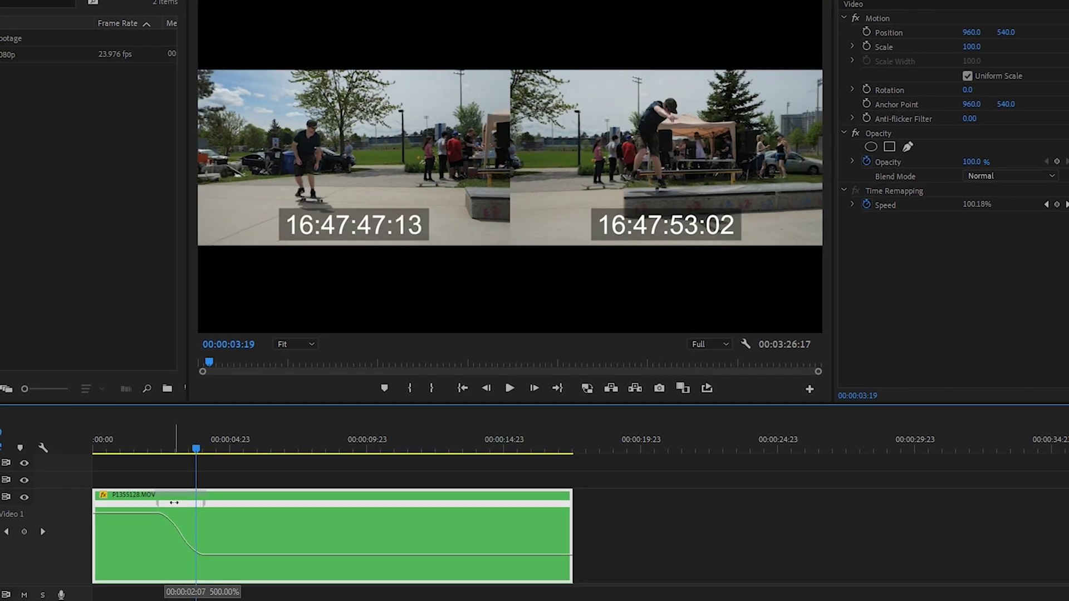
drag(174, 502, 167, 501)
click(151, 449)
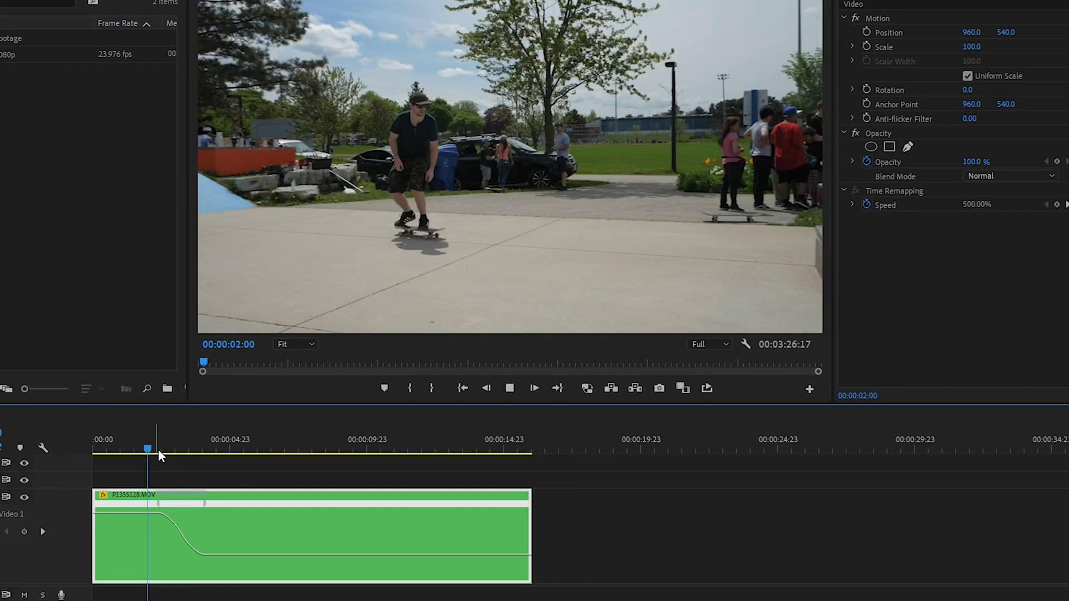
key(space)
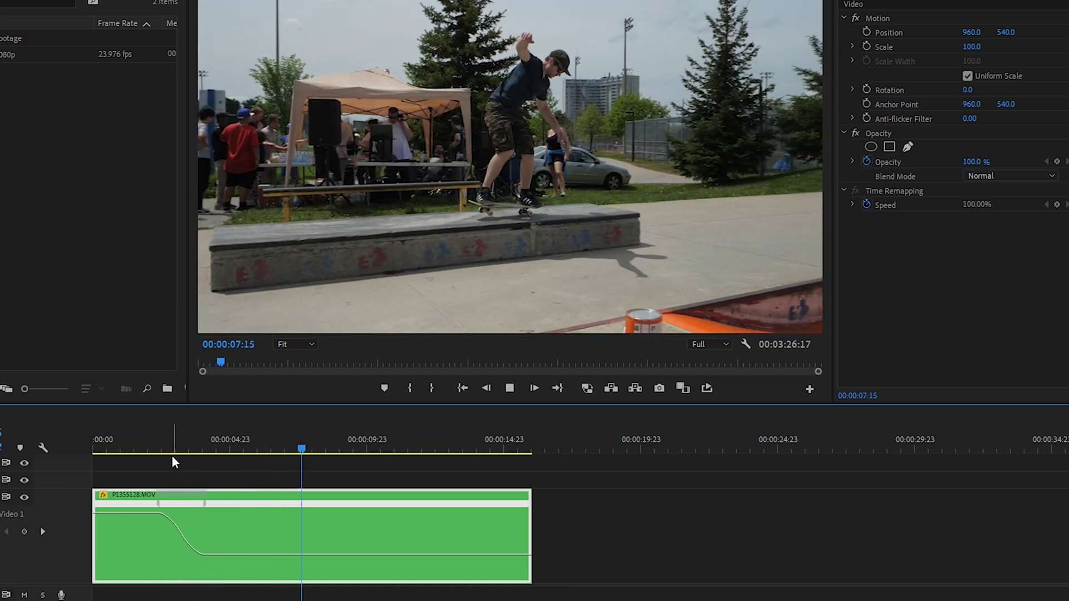
key(space)
click(140, 447)
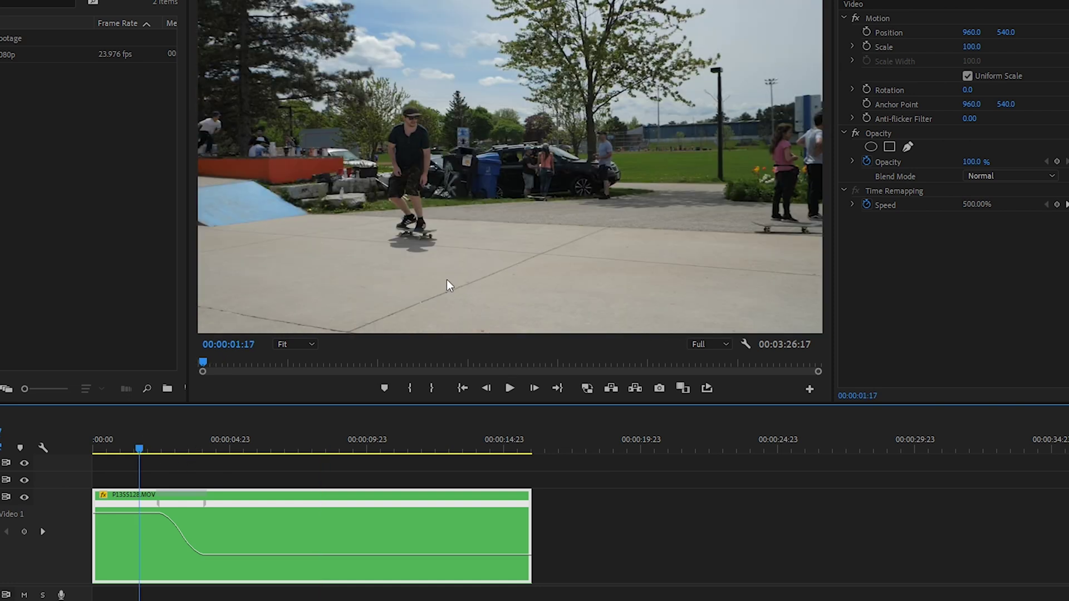
Ramp the end of the slow-motion section back up to 500% with an eased second keyframe
key(space)
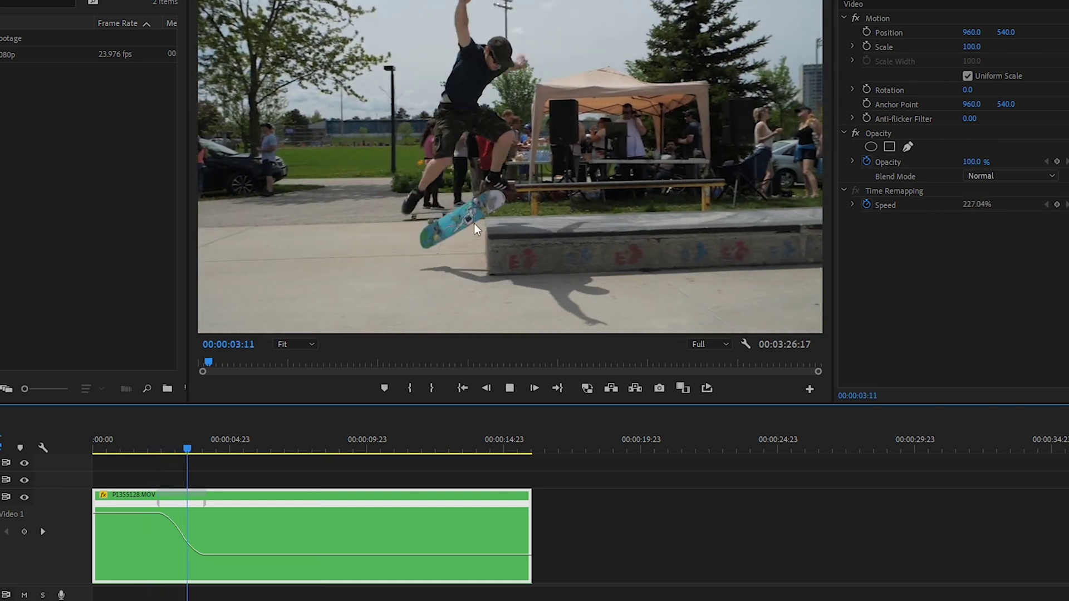
key(space)
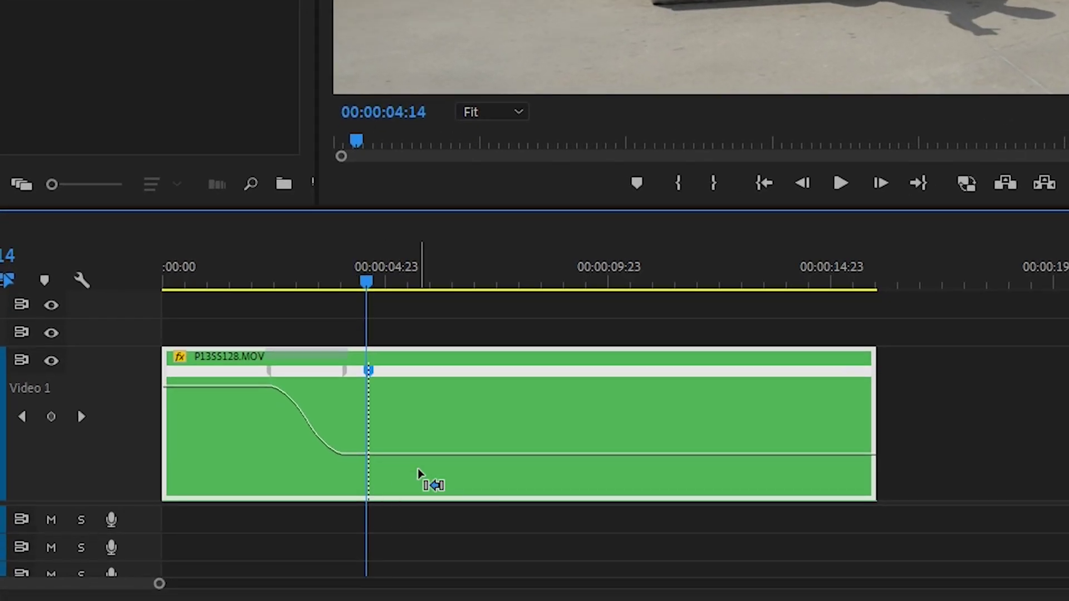
mouse_move(370, 370)
mouse_down()
mouse_move(377, 382)
mouse_move(472, 383)
mouse_up()
drag(544, 466, 544, 386)
click(371, 372)
drag(399, 399, 414, 400)
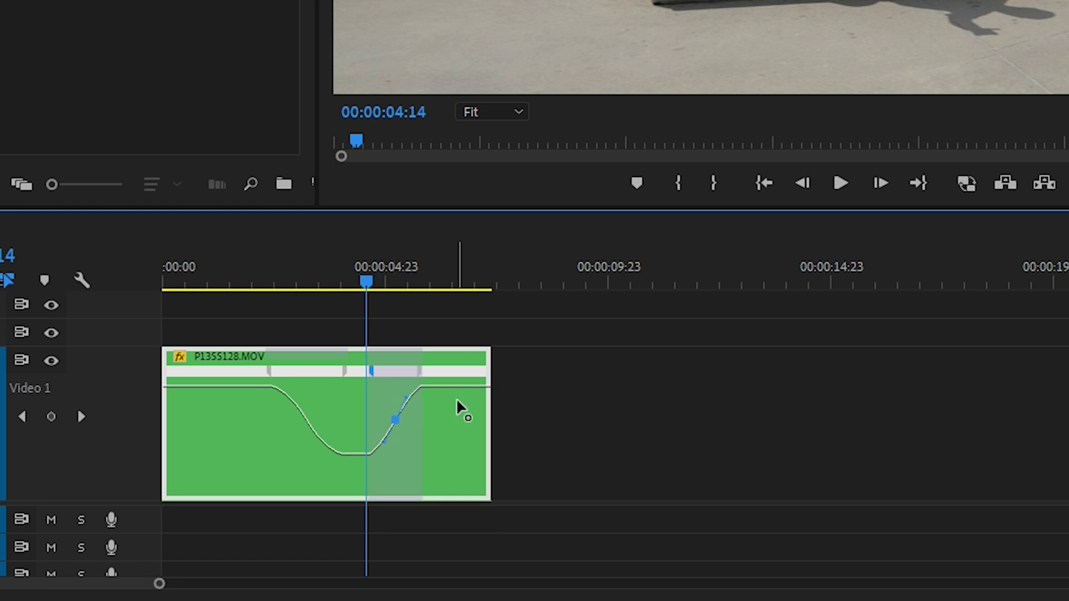